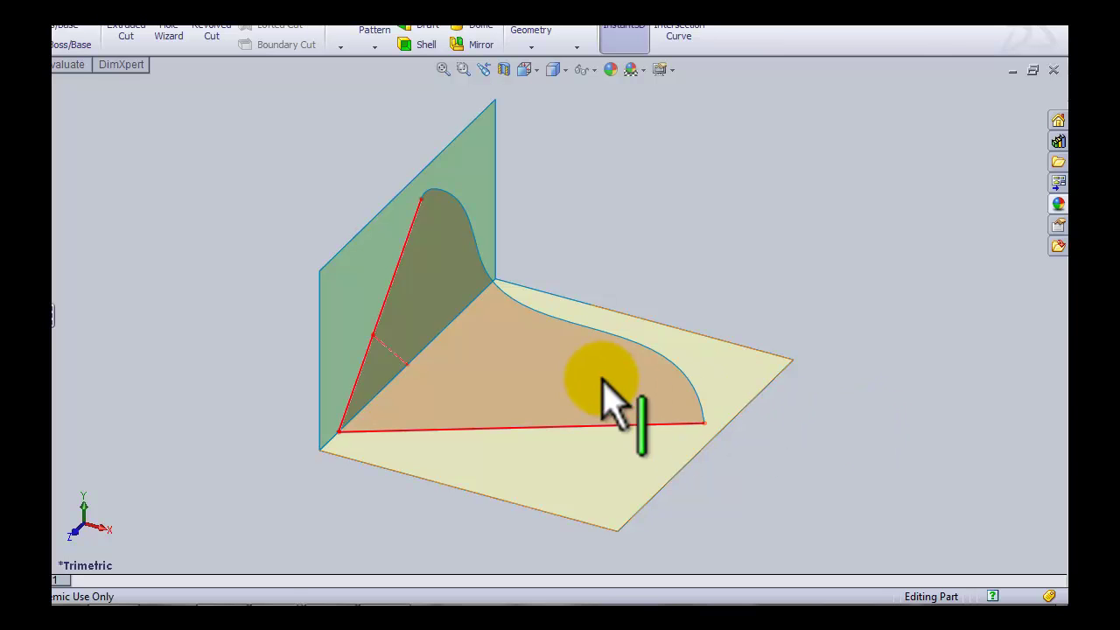
- Examine the oblique plane's traces and the perpendicular construction line in the Right view
middle_drag(499, 354, 418, 315)
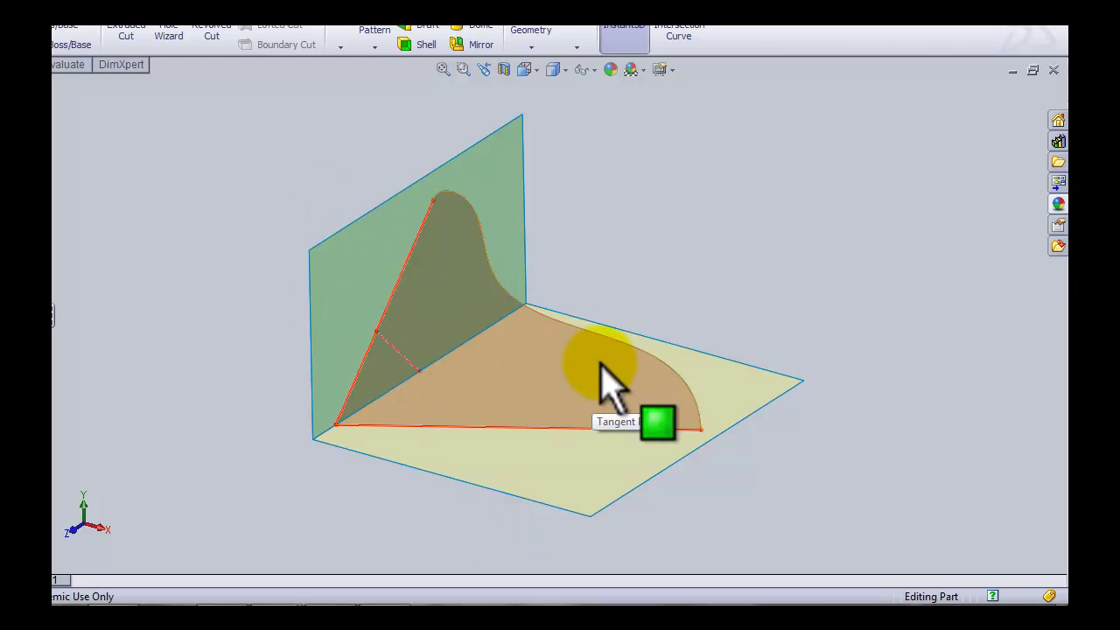
right_drag(863, 289, 943, 296)
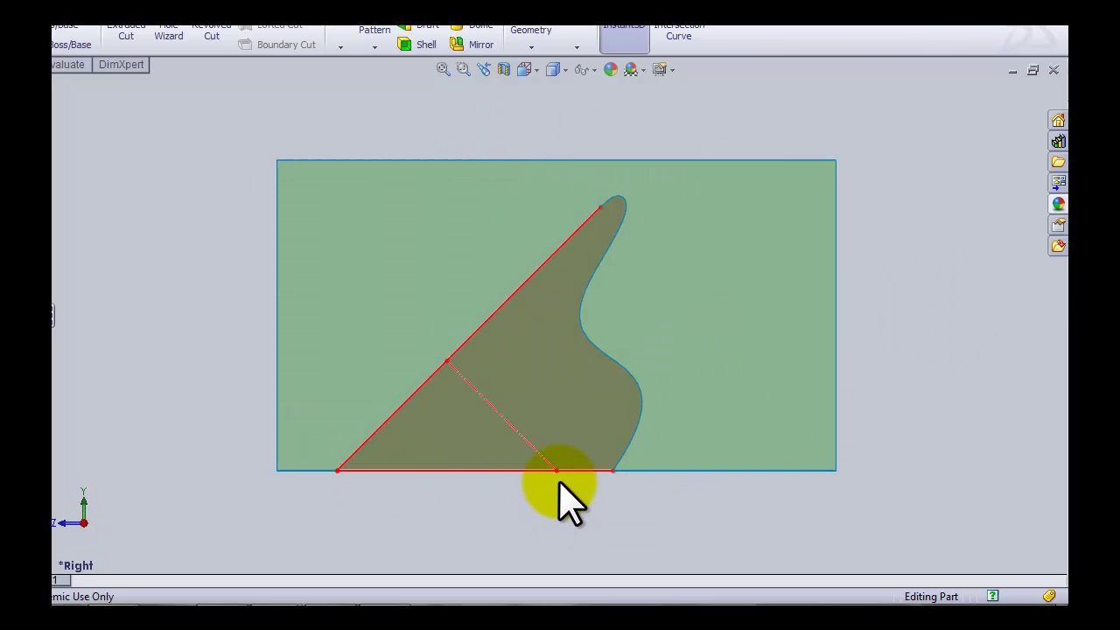
click(483, 333)
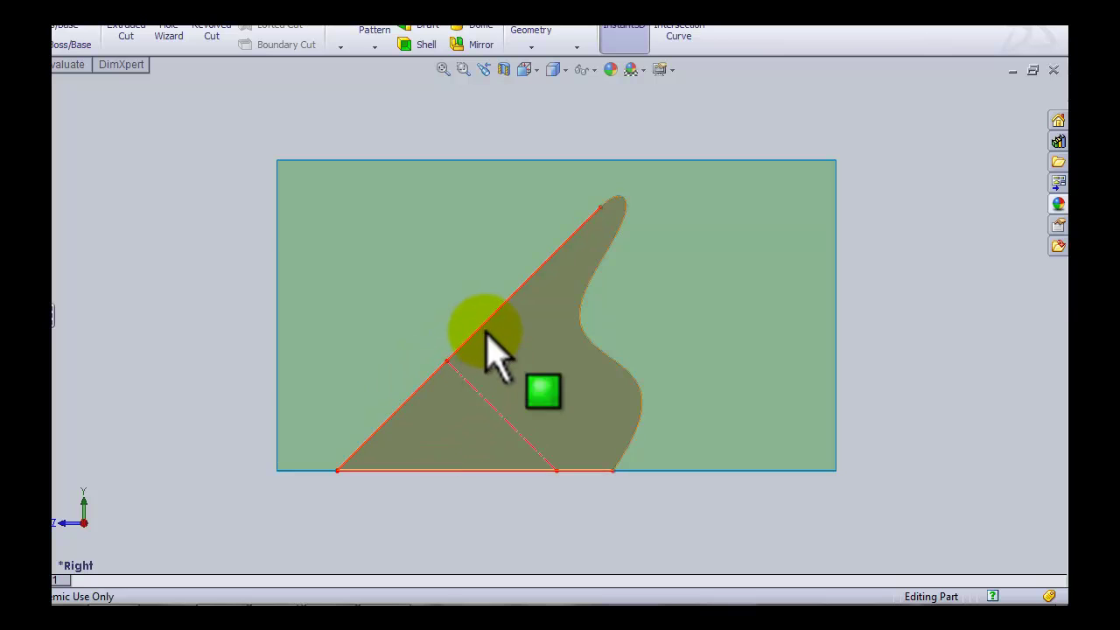
click(426, 392)
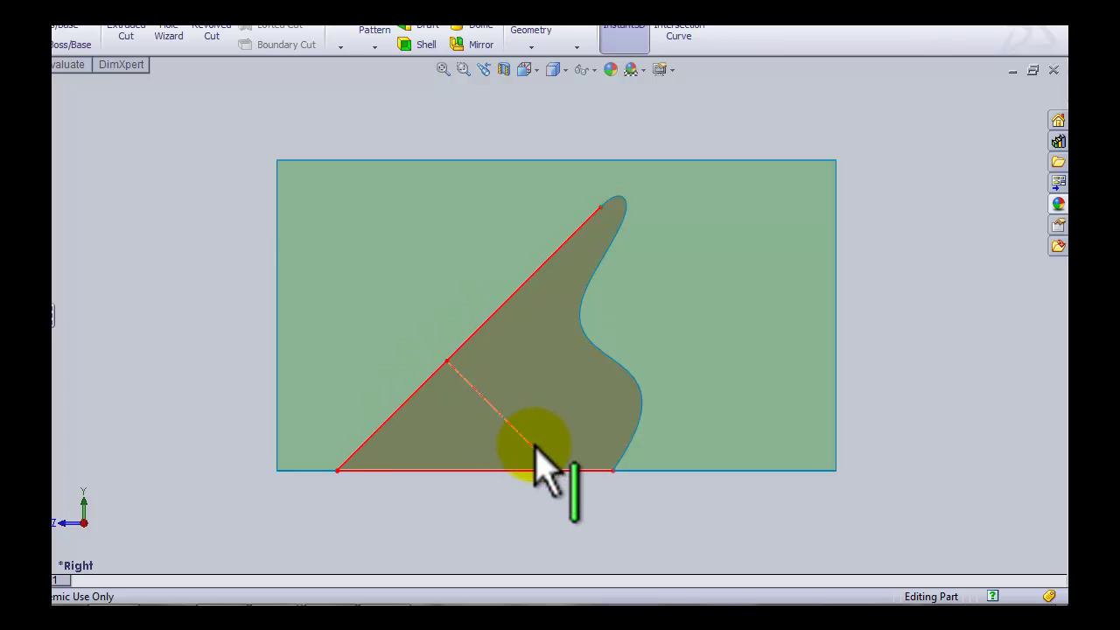
click(480, 328)
click(407, 412)
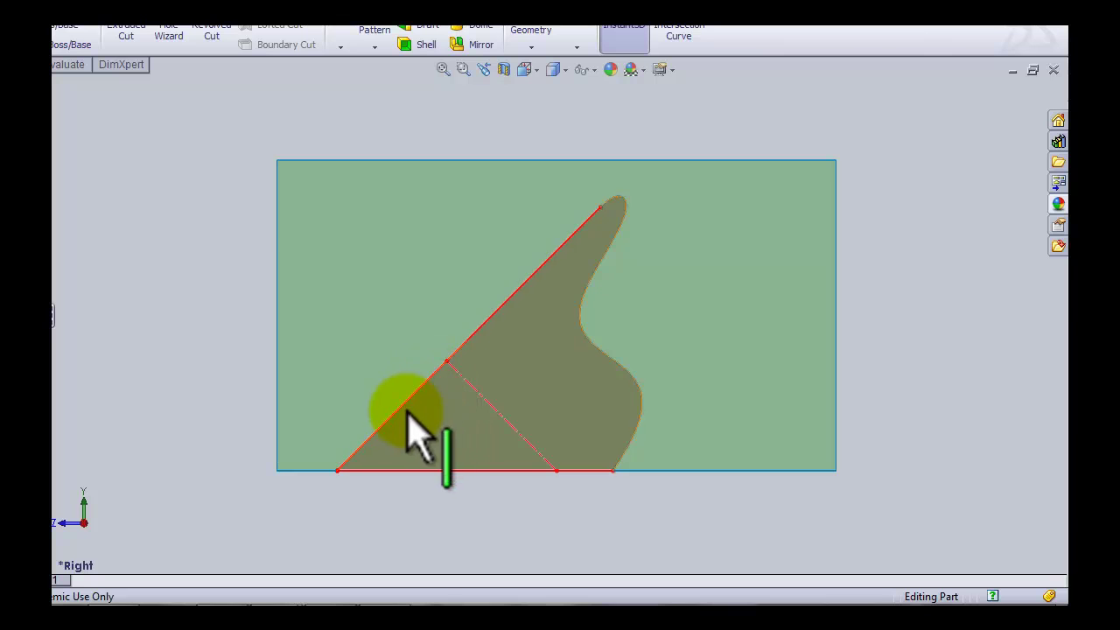
click(508, 411)
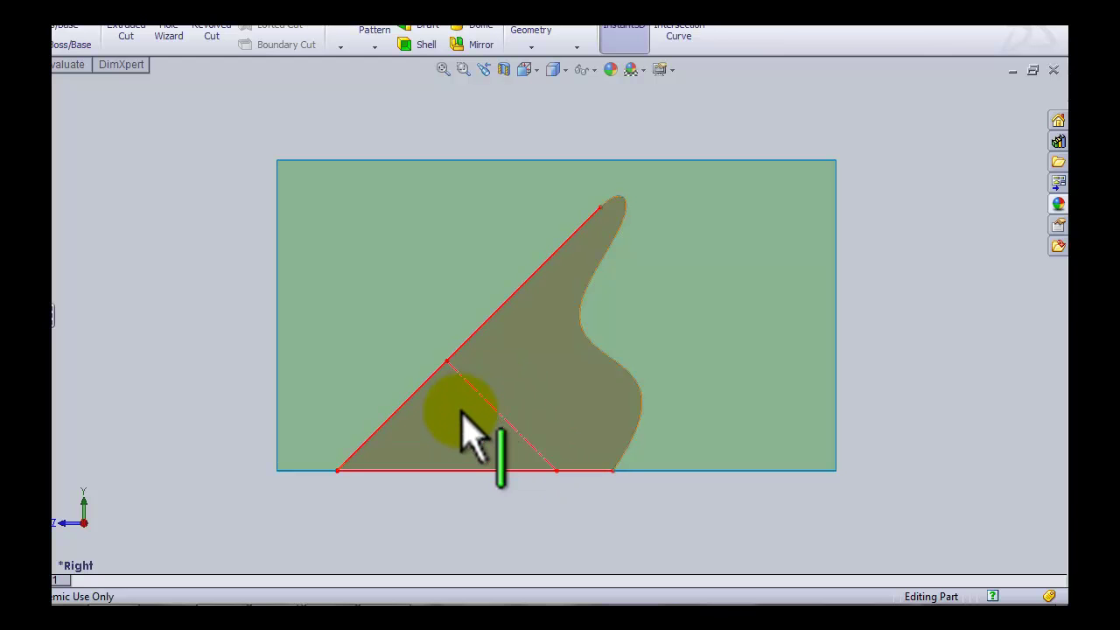
click(419, 385)
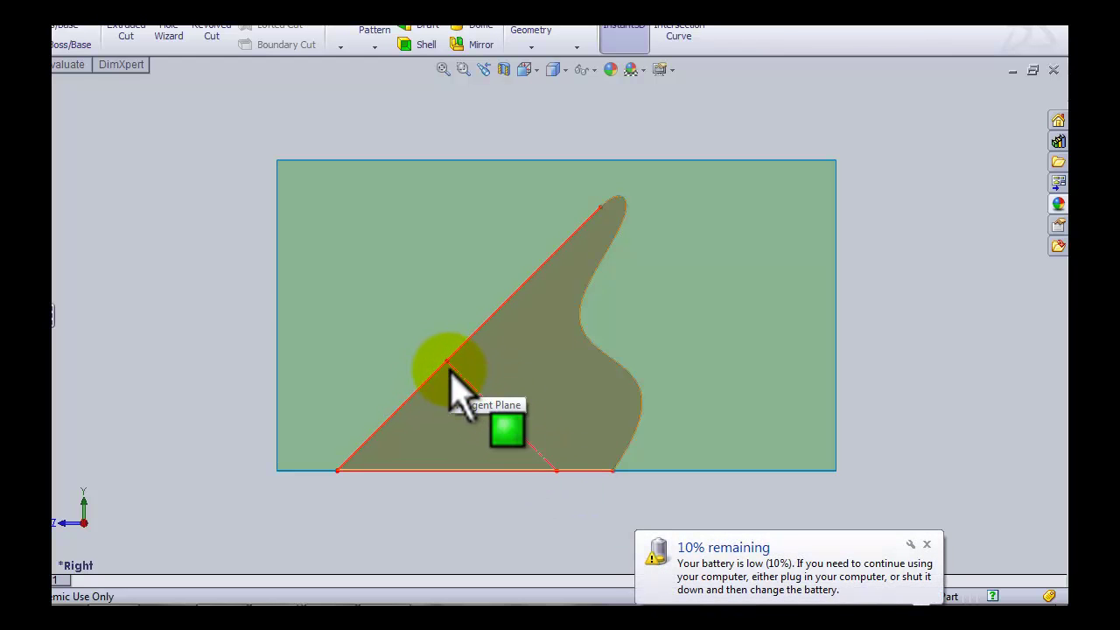
- Display the lofted half cone with the R50 semicircular base against the tangent plane
click(53, 350)
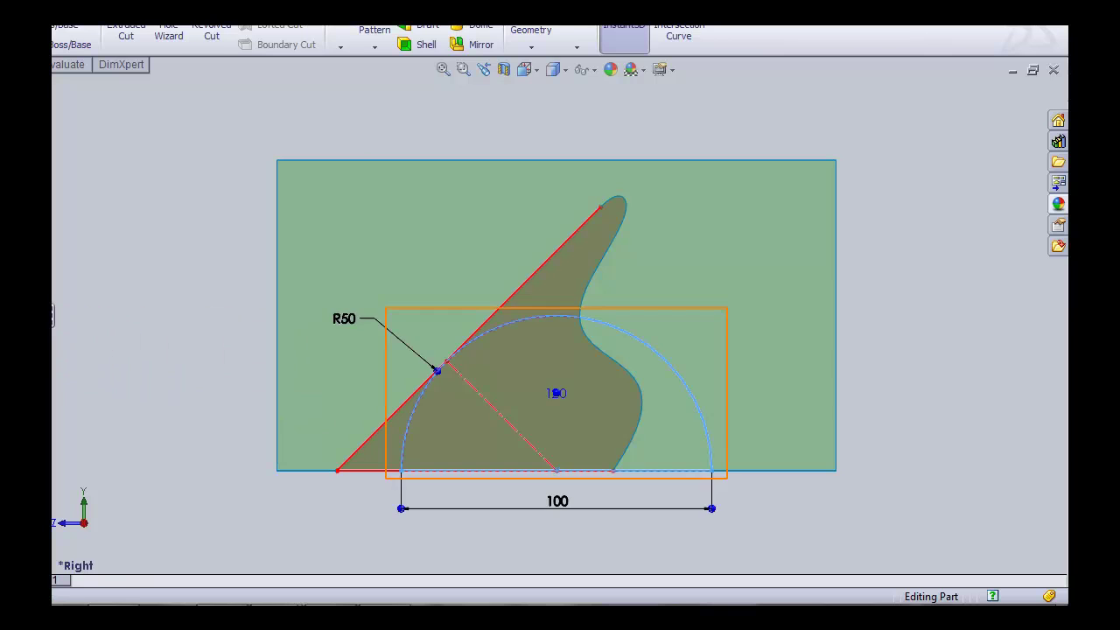
click(117, 366)
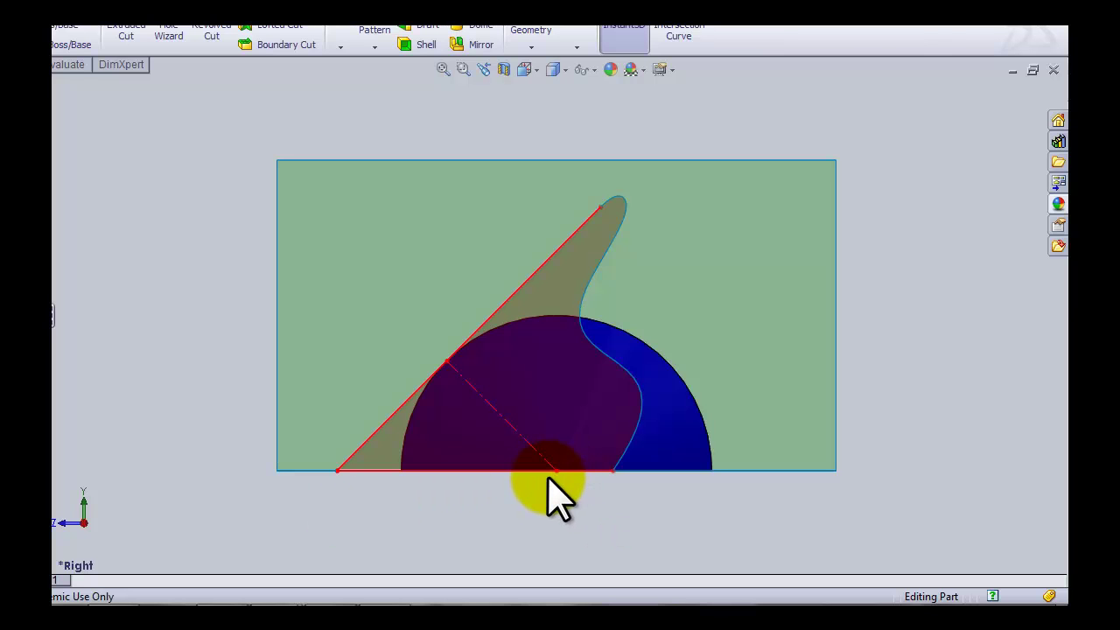
- Examine the half cone's apex, base edge and contact with the tangent plane from above and at a tilt
key(shift+Down)
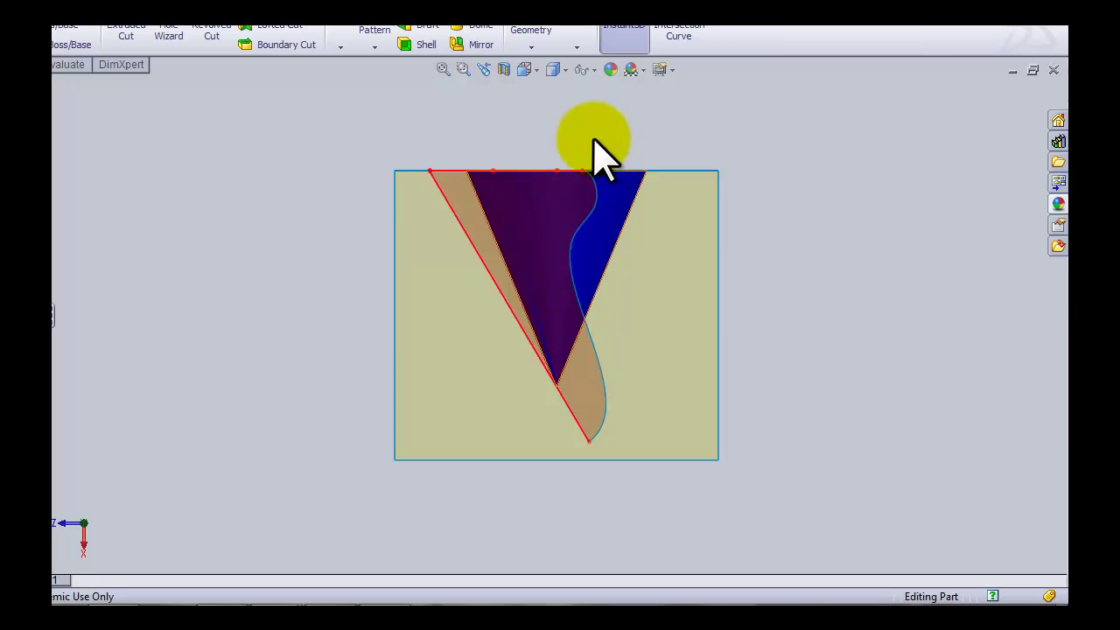
mouse_move(588, 166)
mouse_down()
mouse_move(583, 363)
mouse_move(560, 407)
mouse_move(552, 192)
mouse_move(557, 386)
mouse_up()
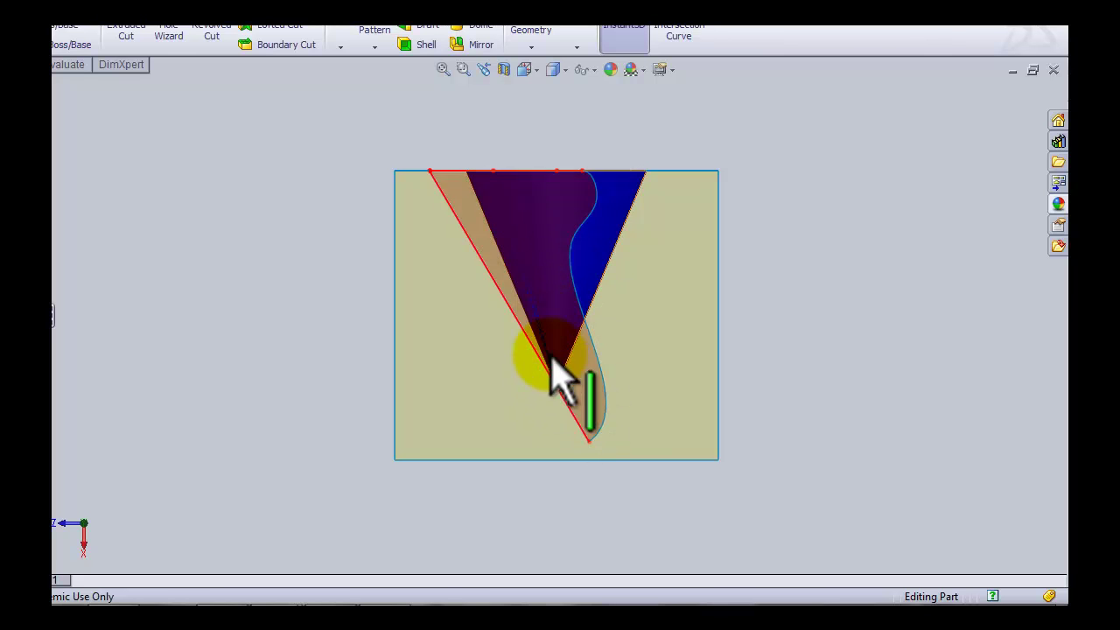
middle_drag(493, 400, 497, 215)
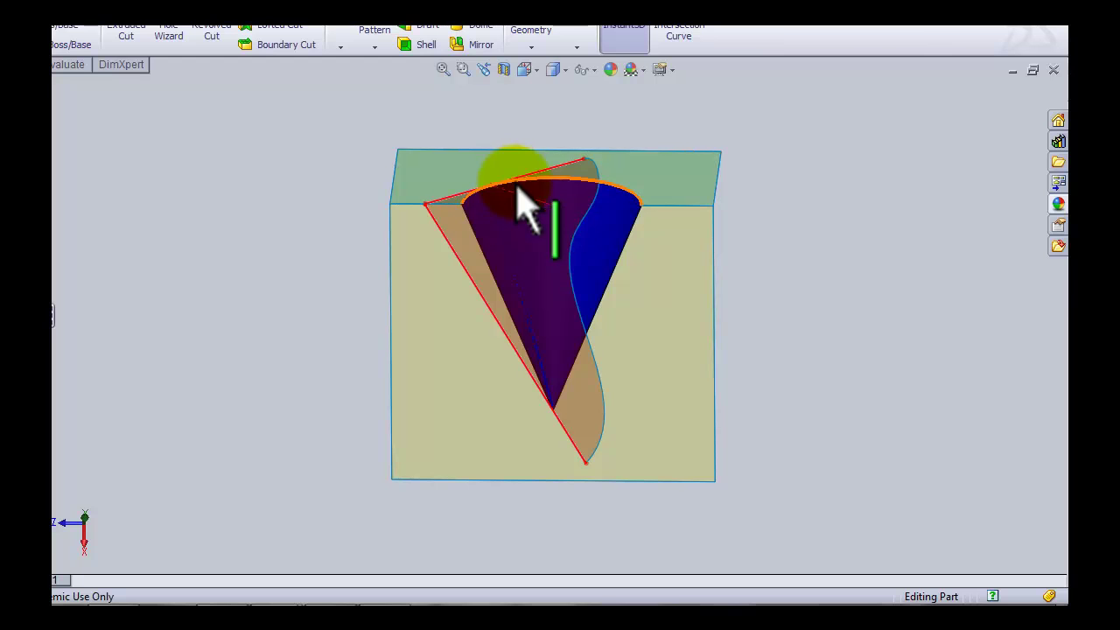
mouse_move(467, 210)
mouse_down()
mouse_move(580, 181)
mouse_move(645, 208)
mouse_up()
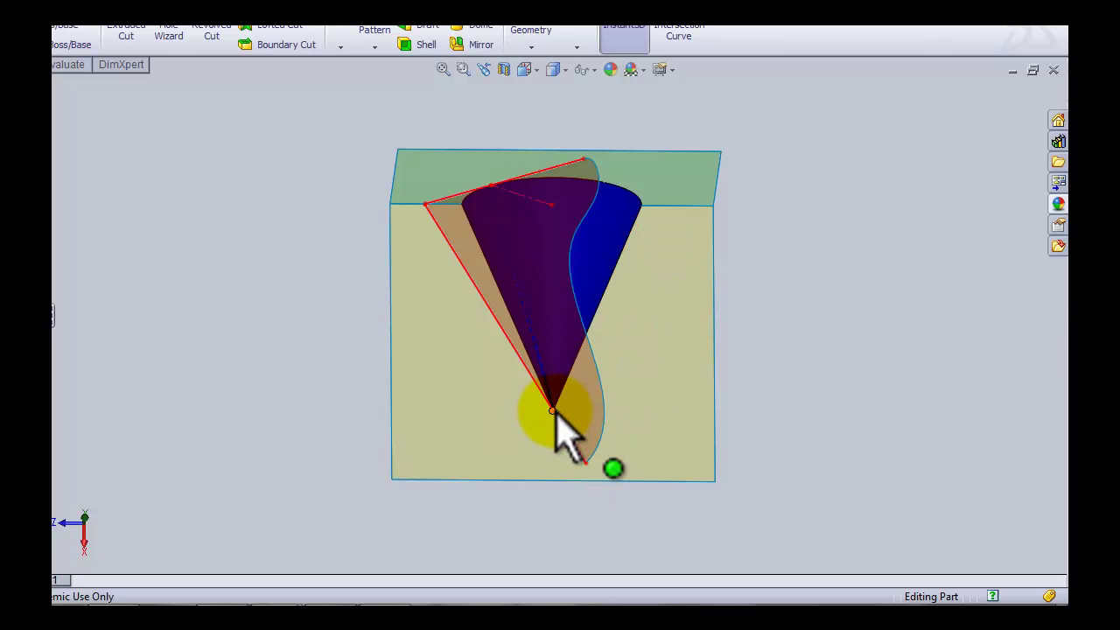
mouse_move(553, 411)
mouse_down()
mouse_move(565, 425)
mouse_move(457, 225)
mouse_move(470, 219)
mouse_move(552, 401)
mouse_up()
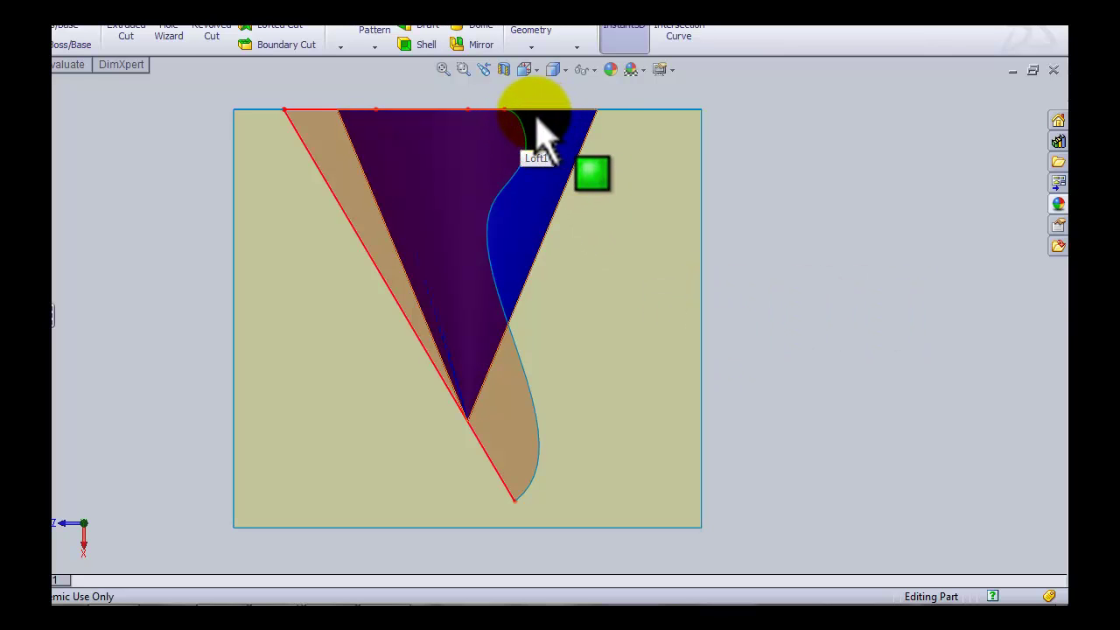
mouse_move(537, 131)
mouse_down()
mouse_move(581, 137)
mouse_move(476, 434)
mouse_move(468, 425)
mouse_up()
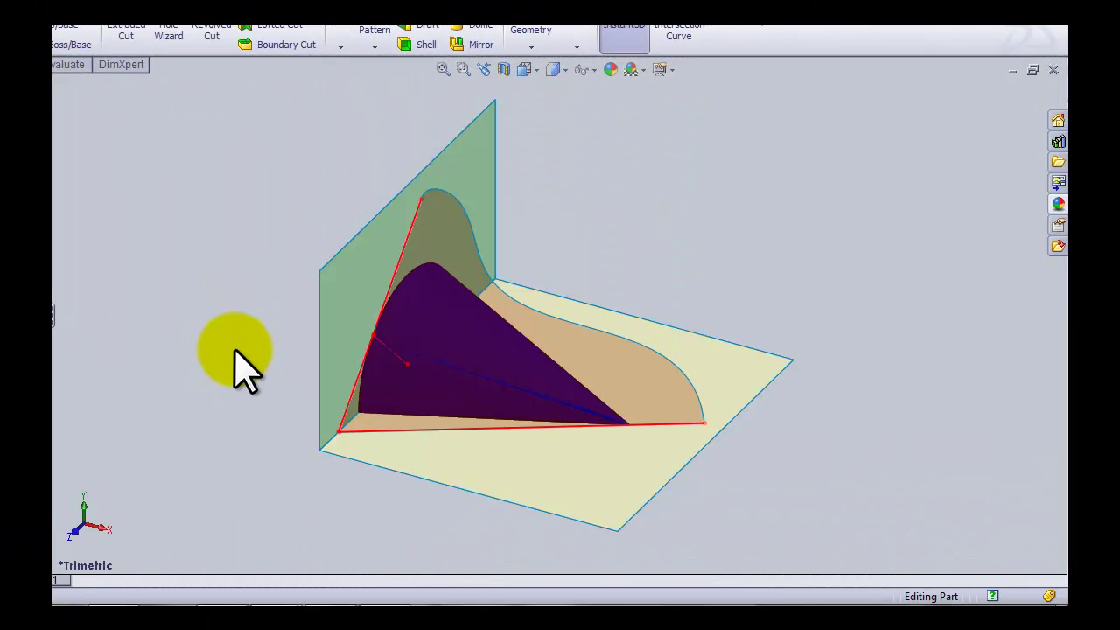
- Orbit around the half cone and apply the saved "edge view" to inspect the tangent plane on edge
middle_drag(244, 359, 264, 344)
key(Up)
key(Left)
key(Left)
key(Left)
key(Left)
key(Left)
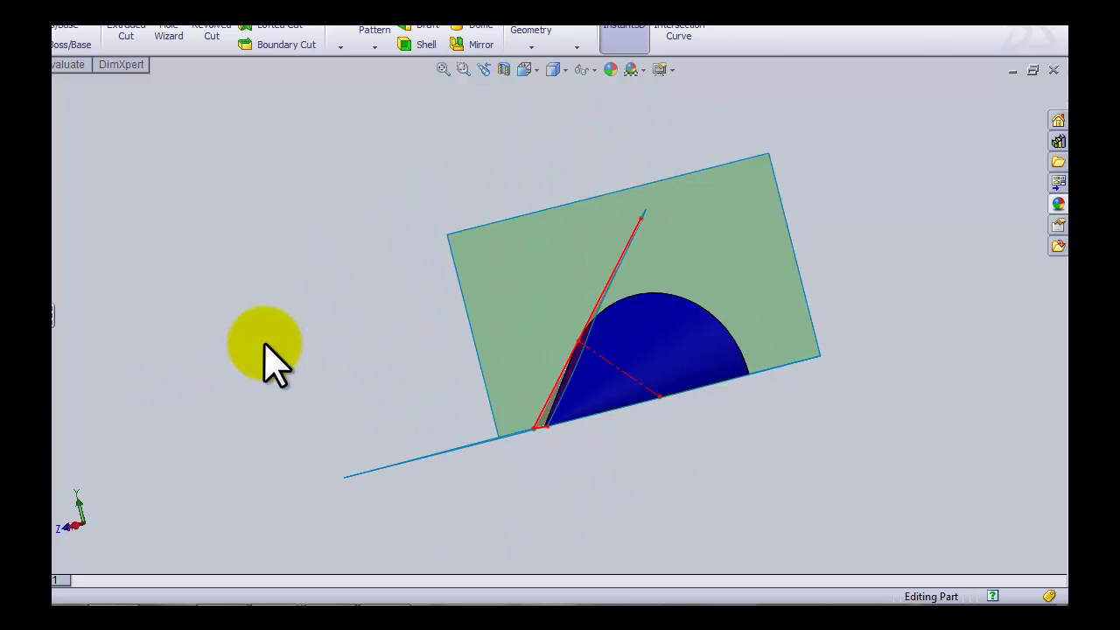
key(Down)
key(Down)
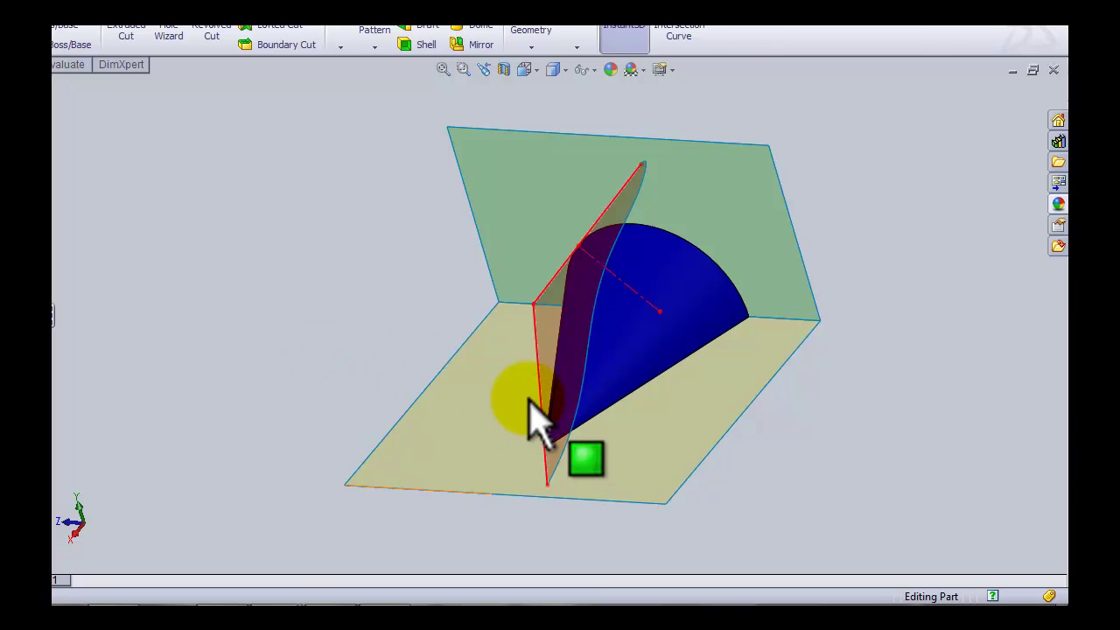
key(space)
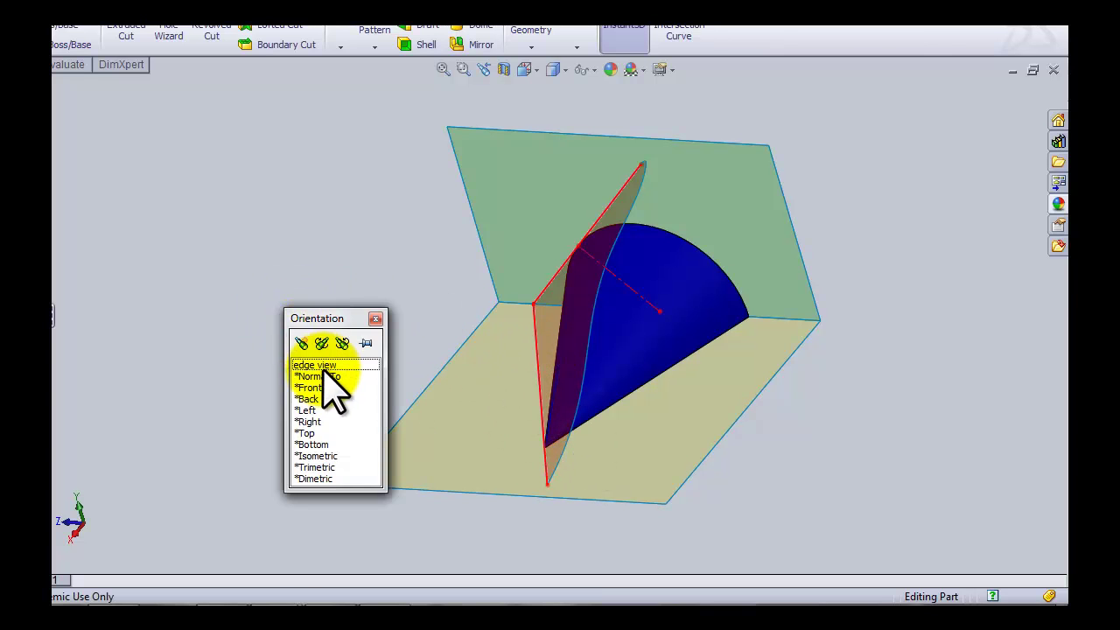
double_click(317, 365)
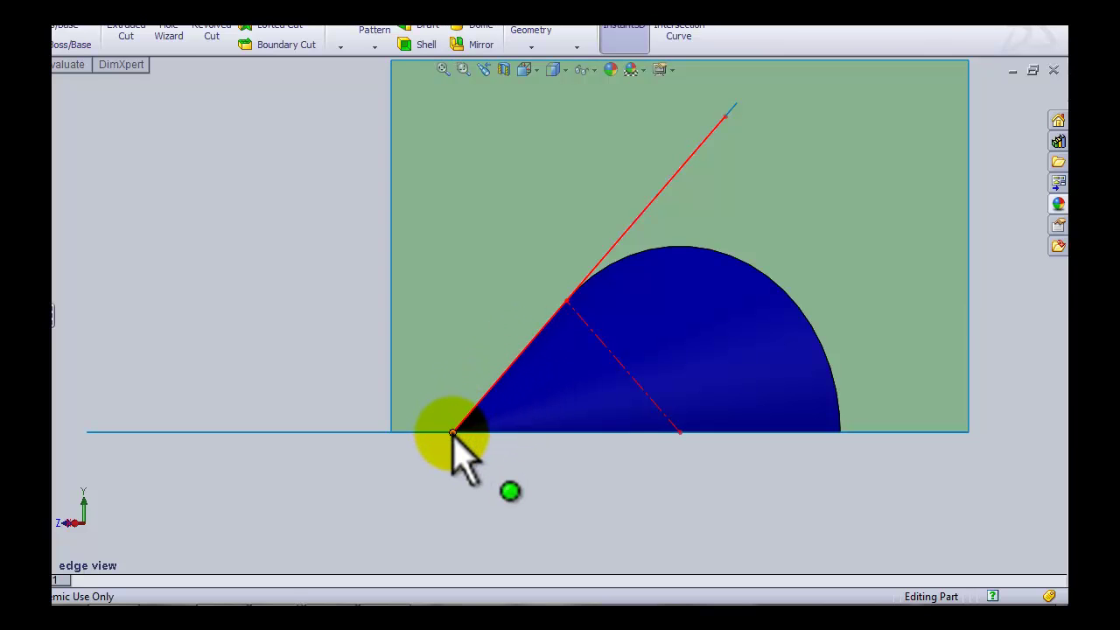
middle_drag(438, 475, 424, 476)
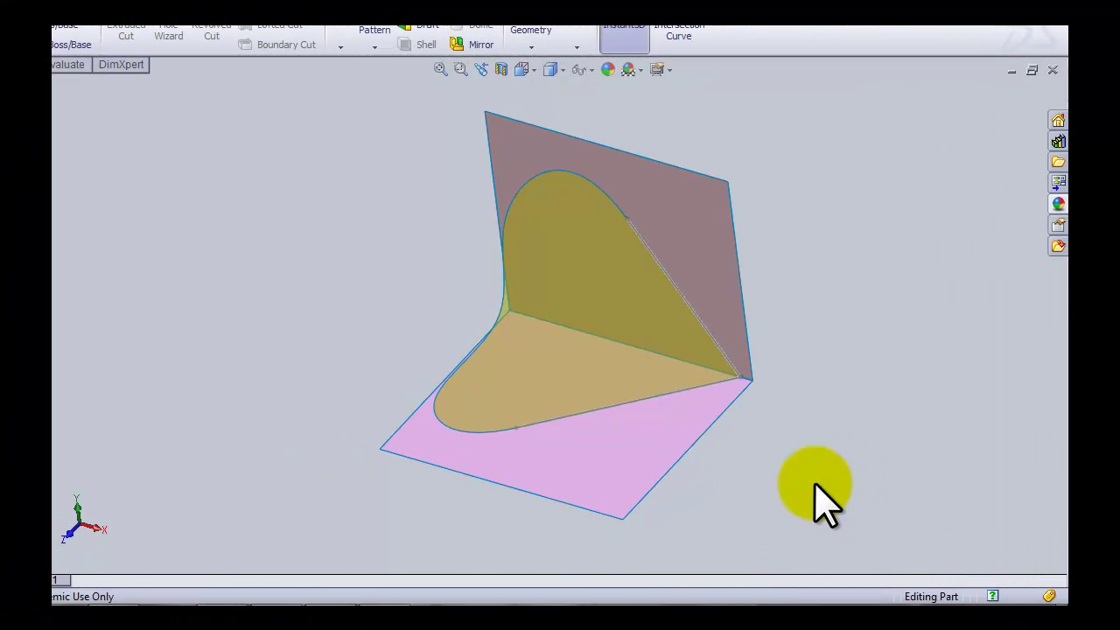
- Display the base arc with its radius line and the revolved cone in the Top view of the second part
click(608, 342)
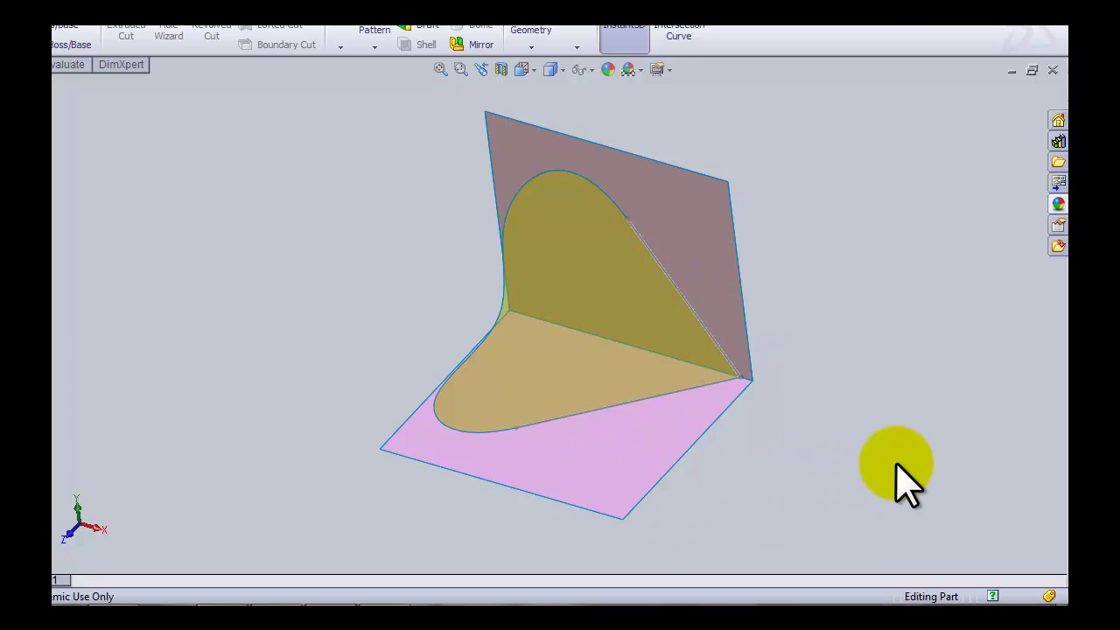
right_drag(905, 439, 898, 390)
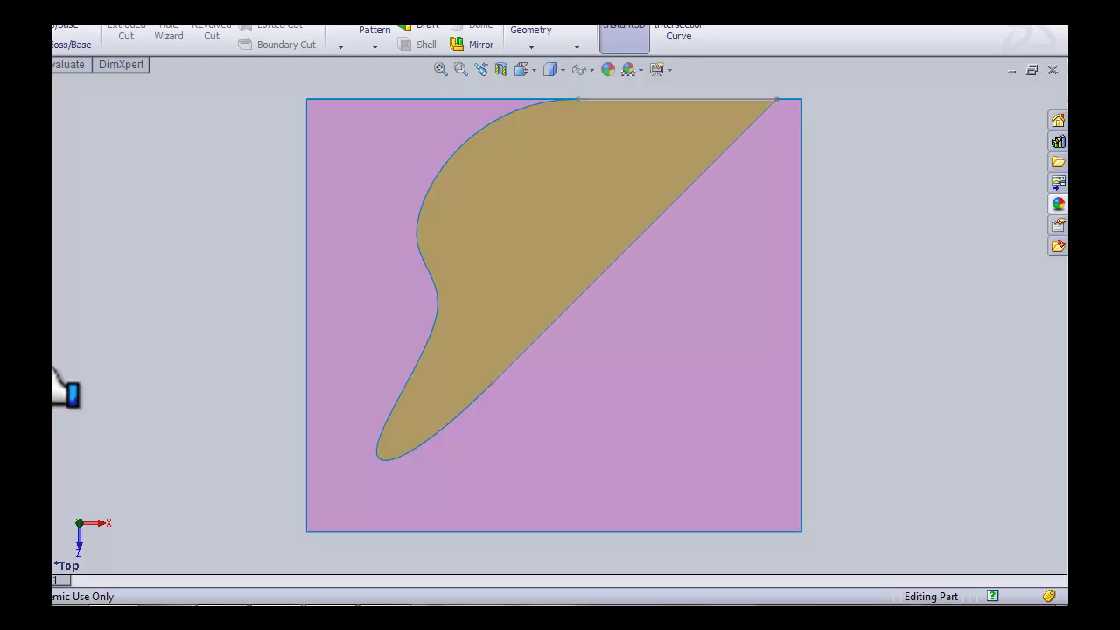
click(26, 401)
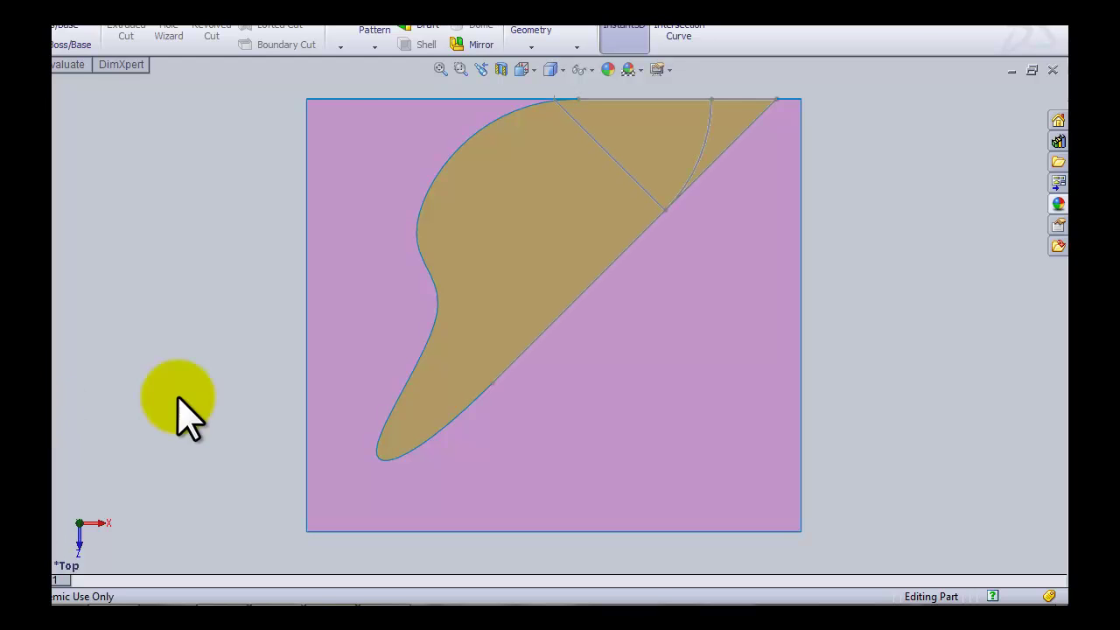
drag(579, 117, 656, 225)
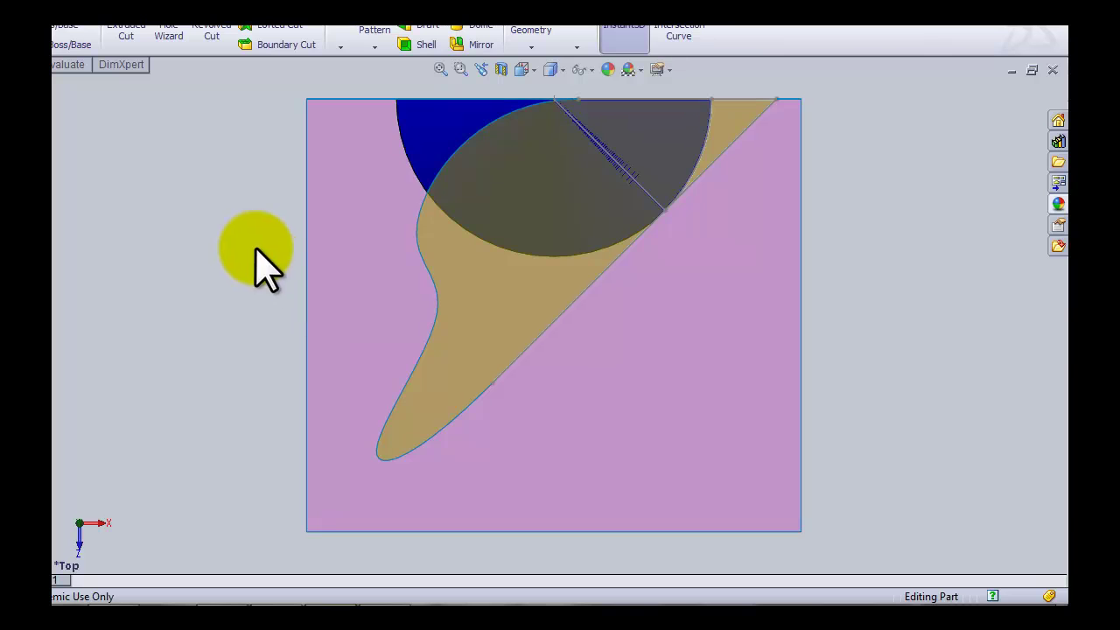
- Examine the revolved cone's tangency line with the oblique plane in the Front, Trimetric and saved "edge view" orientations
right_drag(256, 248, 212, 215)
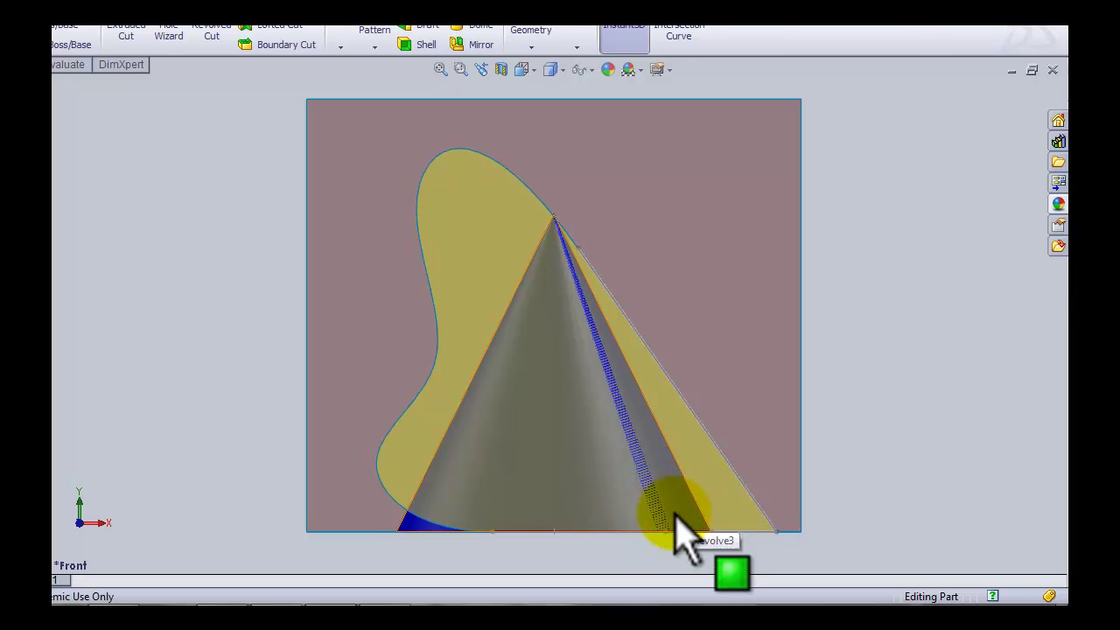
middle_drag(637, 504, 673, 462)
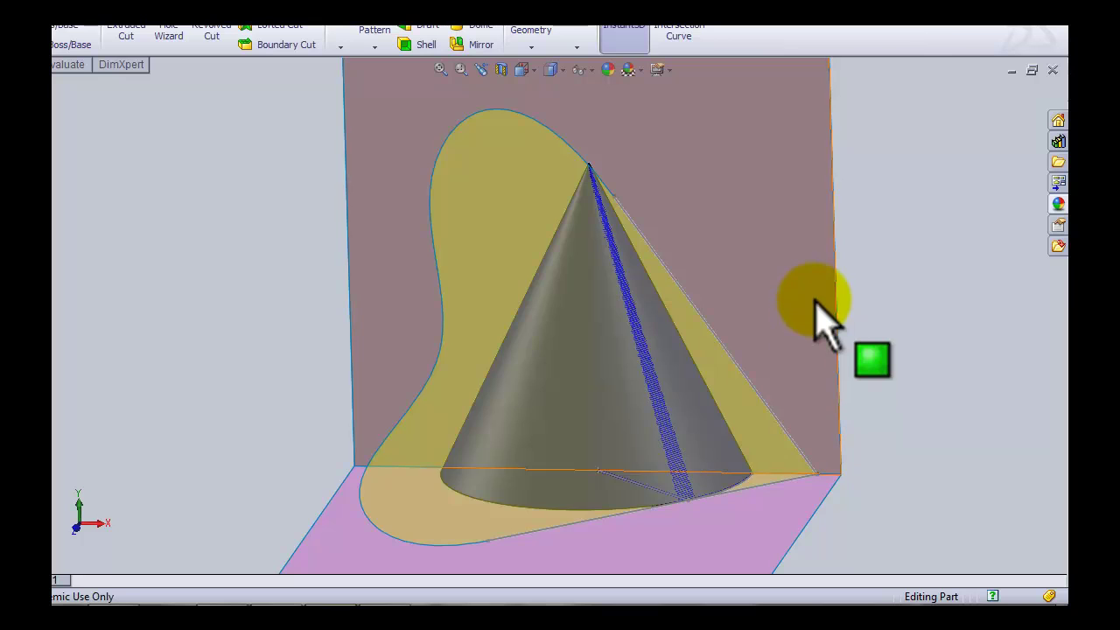
right_drag(813, 341, 820, 302)
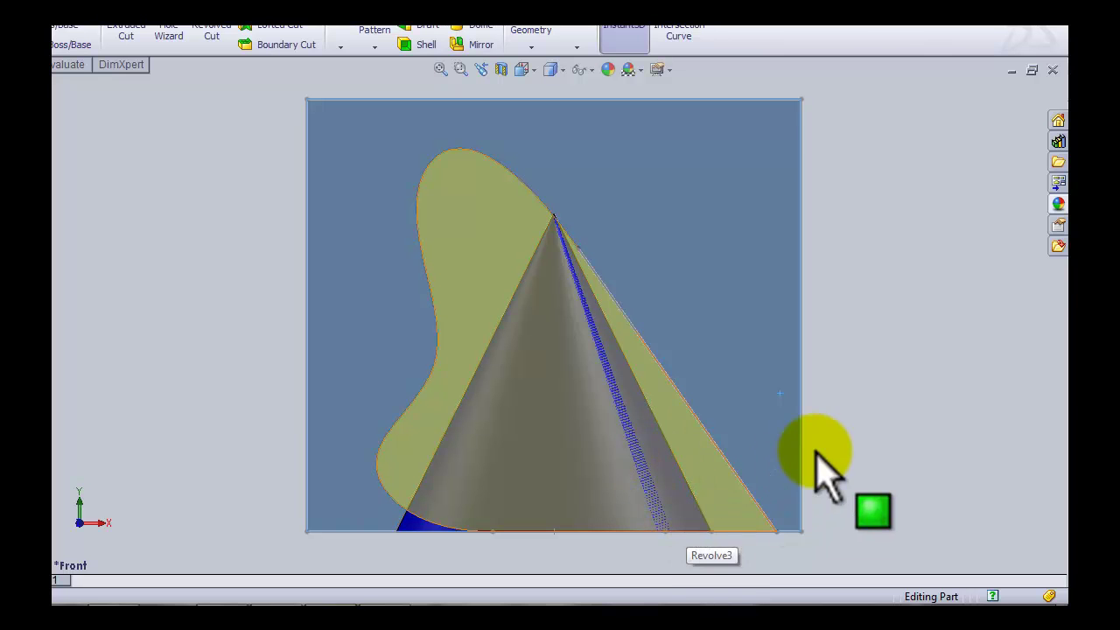
right_drag(850, 415, 914, 385)
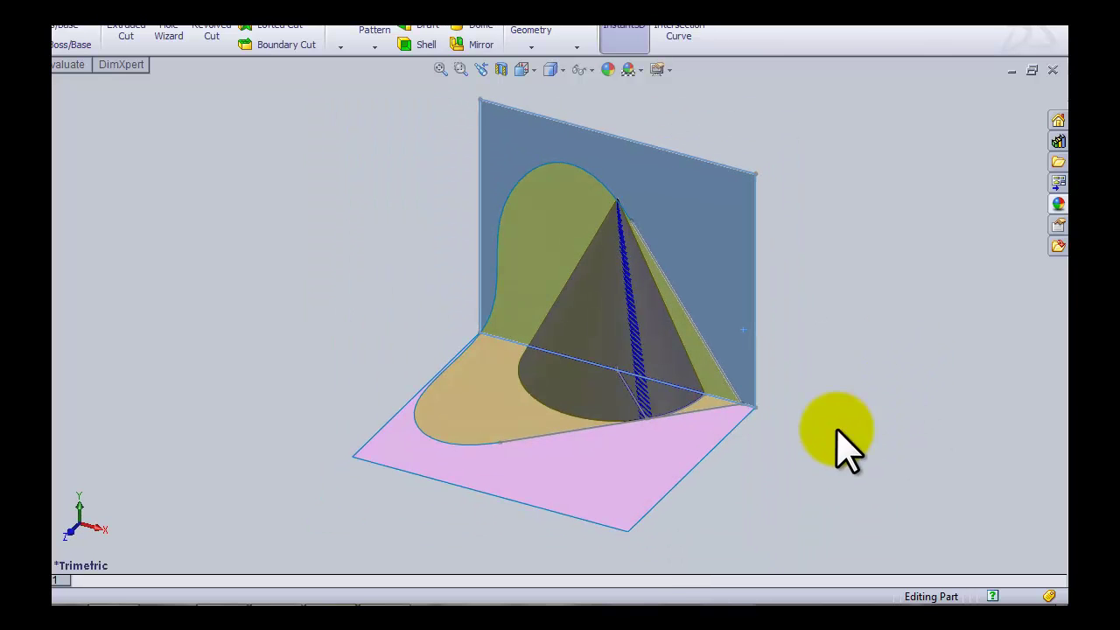
middle_drag(756, 525, 782, 482)
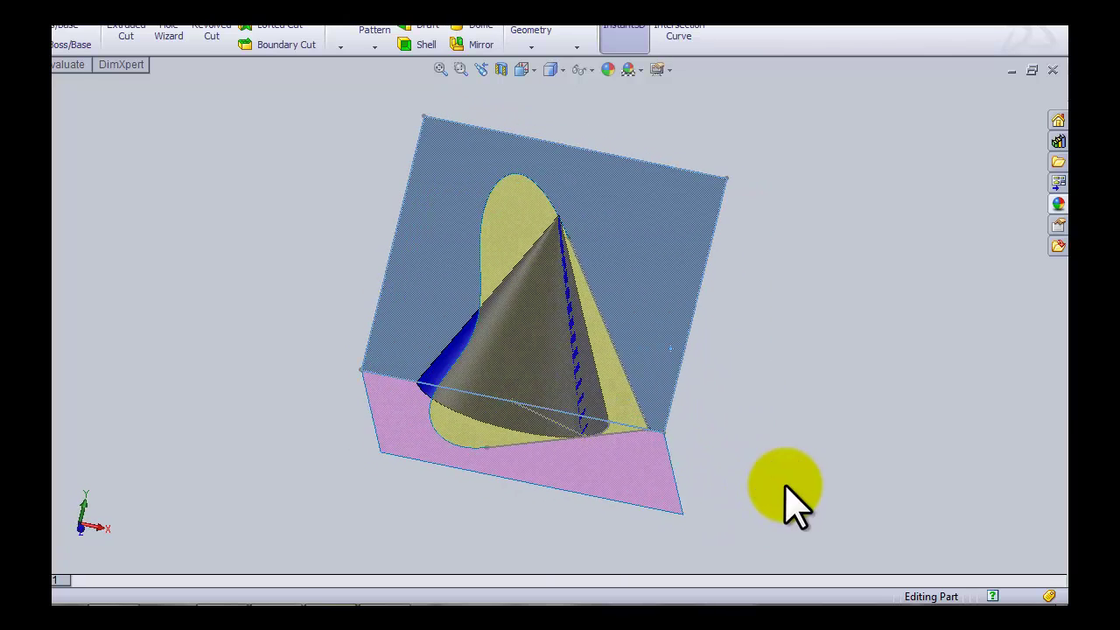
middle_drag(405, 426, 385, 480)
key(space)
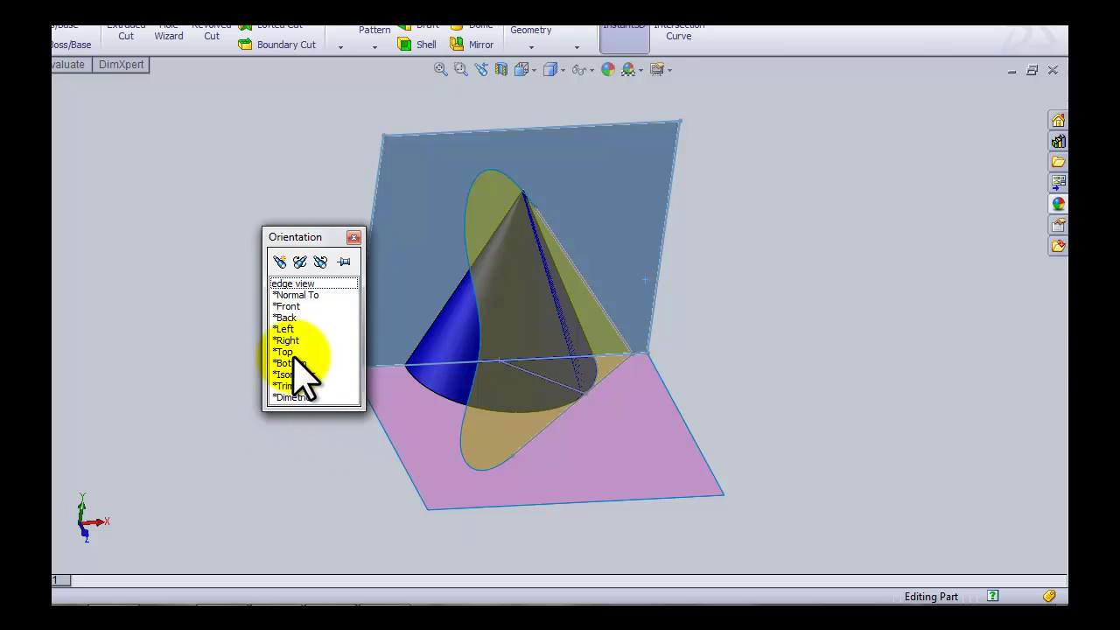
click(300, 285)
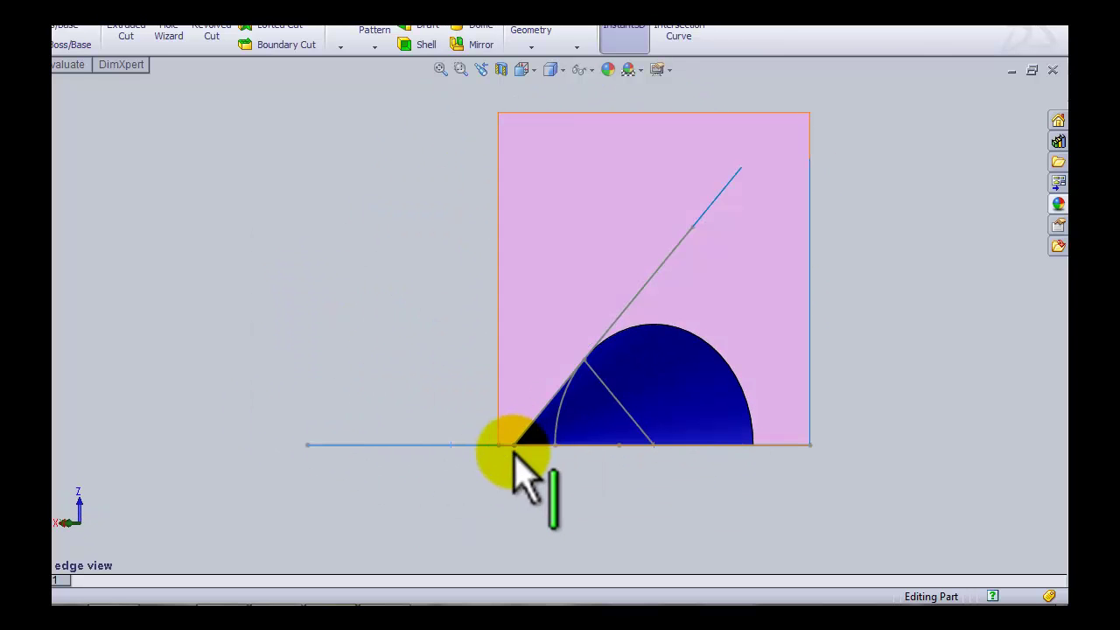